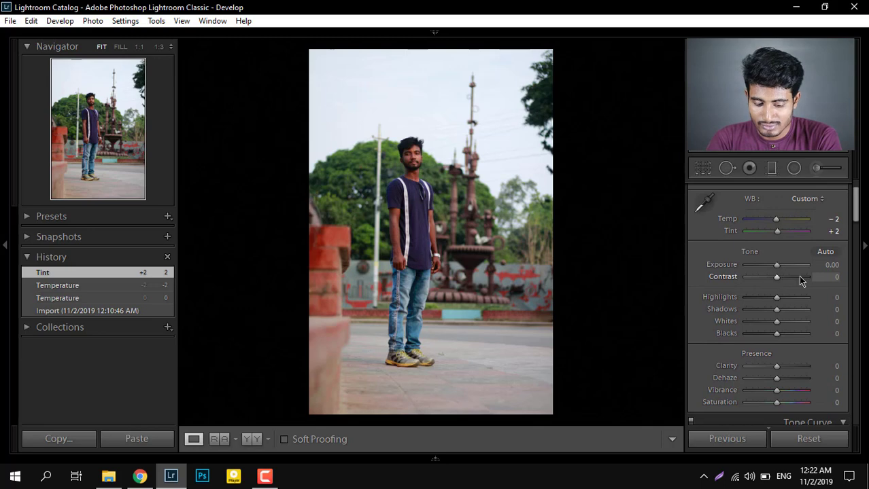
Set the photo's basic tone values to Contrast -23, Highlights -94 and Shadows +63.
drag(776, 276, 769, 284)
scroll(774, 296, down, 2)
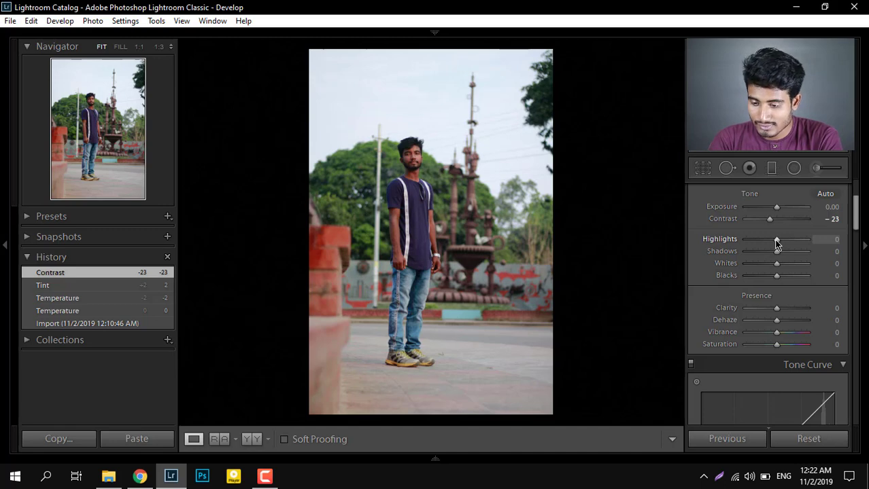
drag(776, 244, 750, 244)
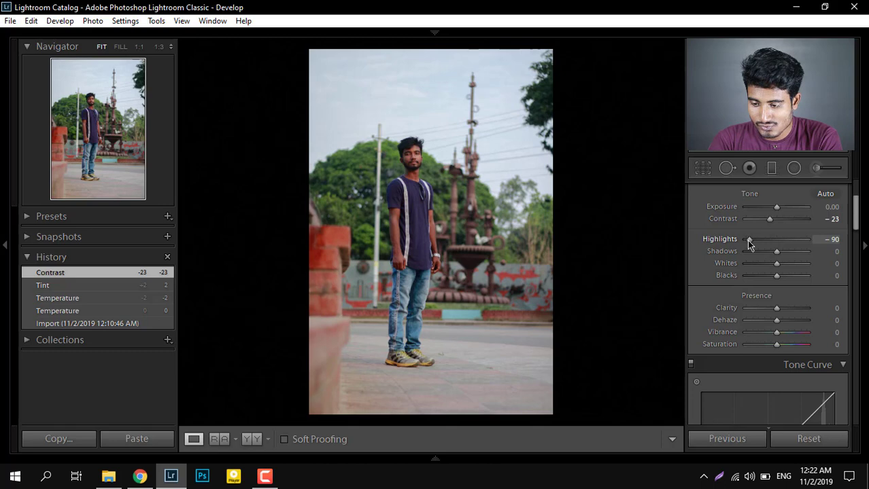
drag(747, 239, 745, 241)
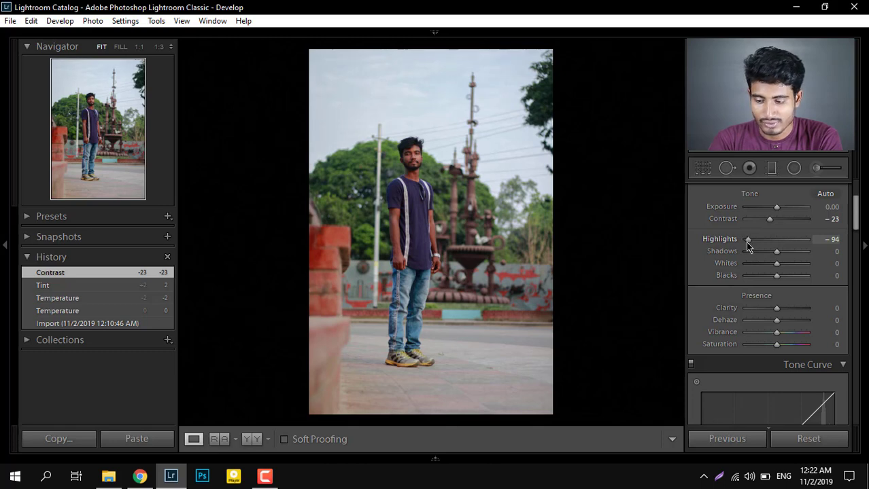
drag(745, 241, 797, 255)
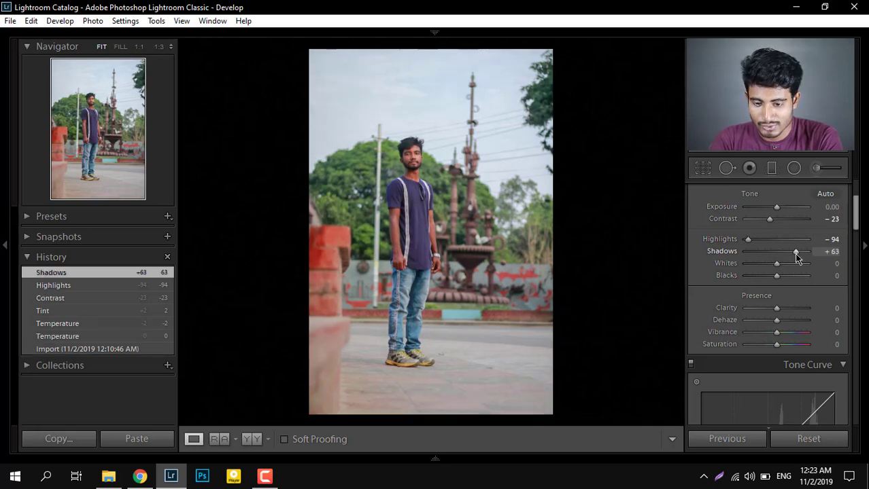
Set Whites to +33 and Blacks to -15, using the clipping preview while adjusting.
scroll(777, 321, up, 1)
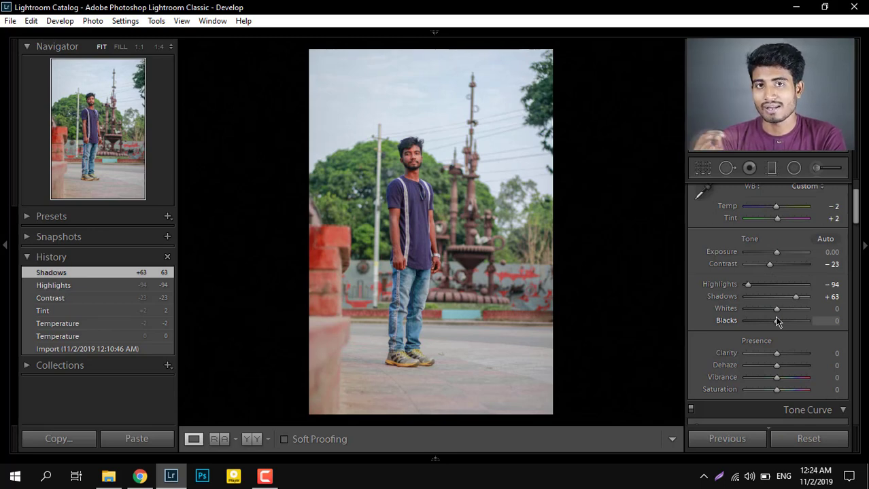
key(alt)
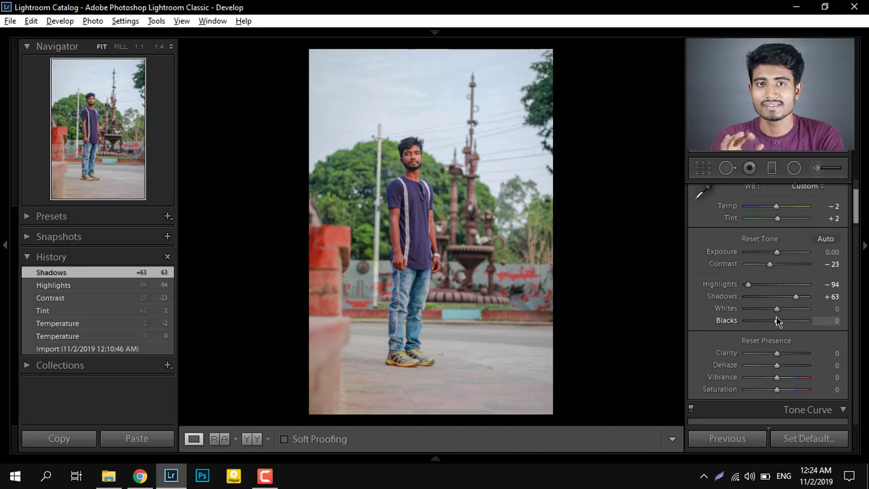
drag(777, 312, 782, 312)
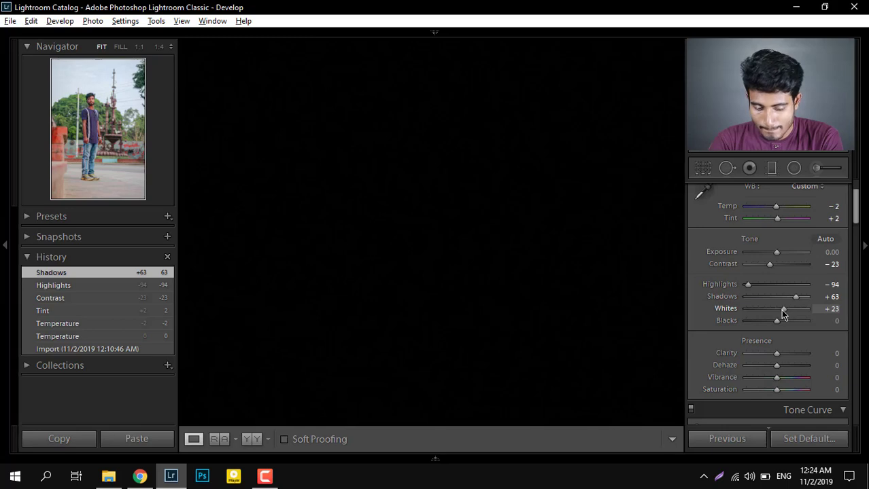
drag(782, 312, 786, 314)
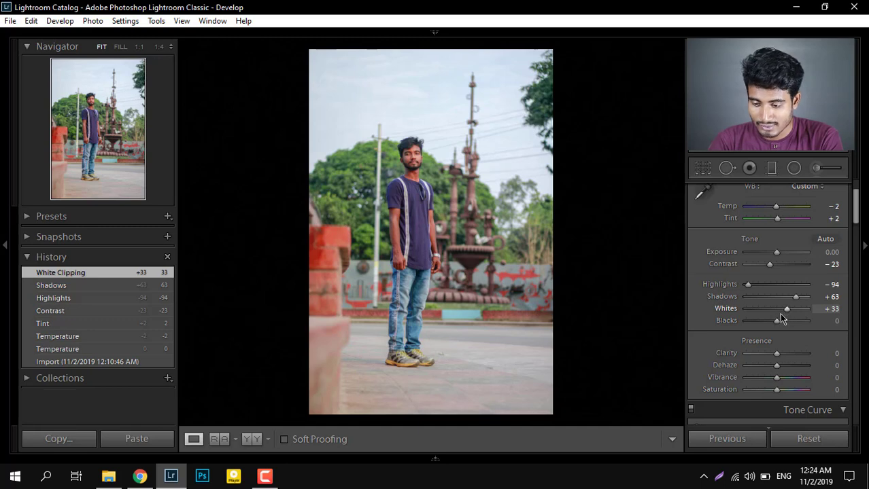
key(alt)
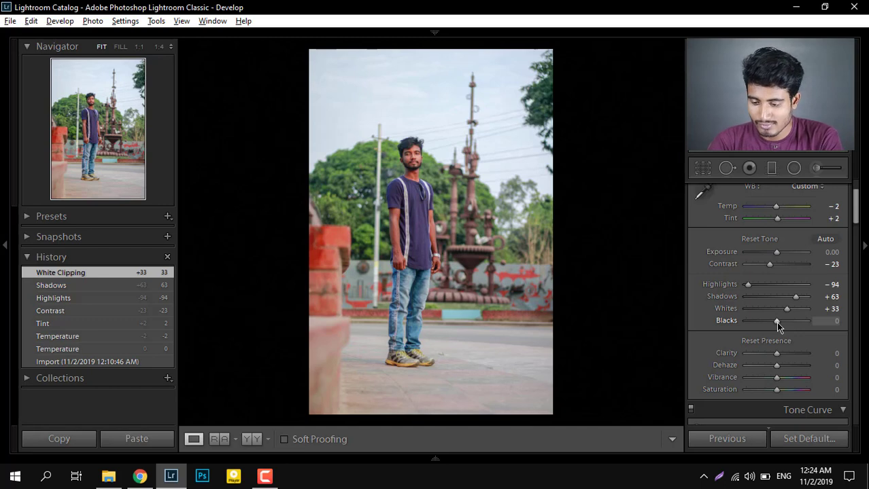
drag(776, 322, 772, 322)
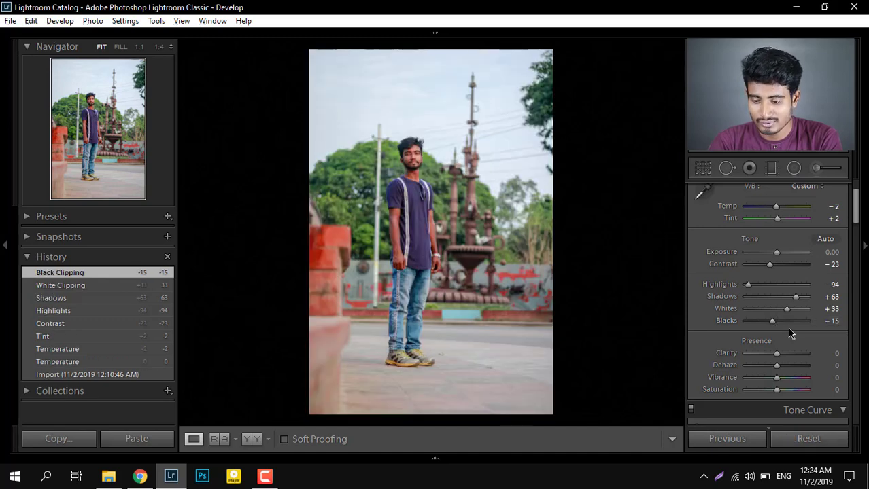
Set the photo's Vibrance to +10 and its overall Saturation to +4.
scroll(788, 328, down, 3)
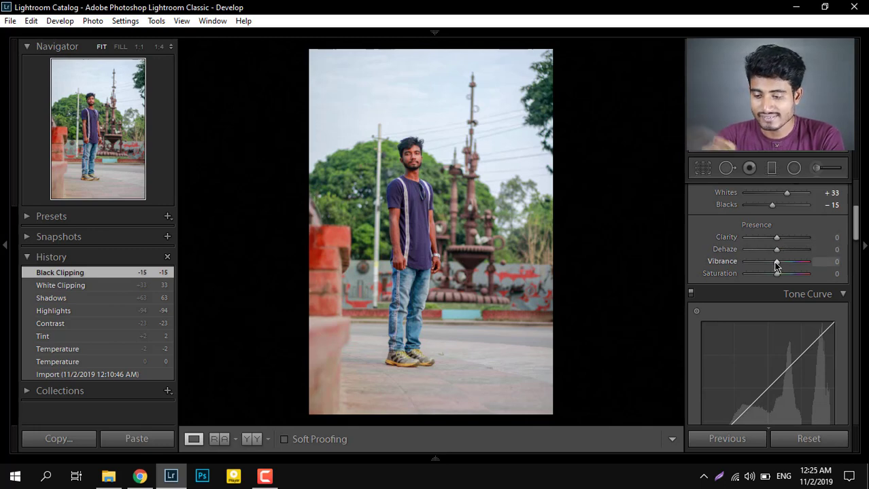
drag(775, 264, 778, 276)
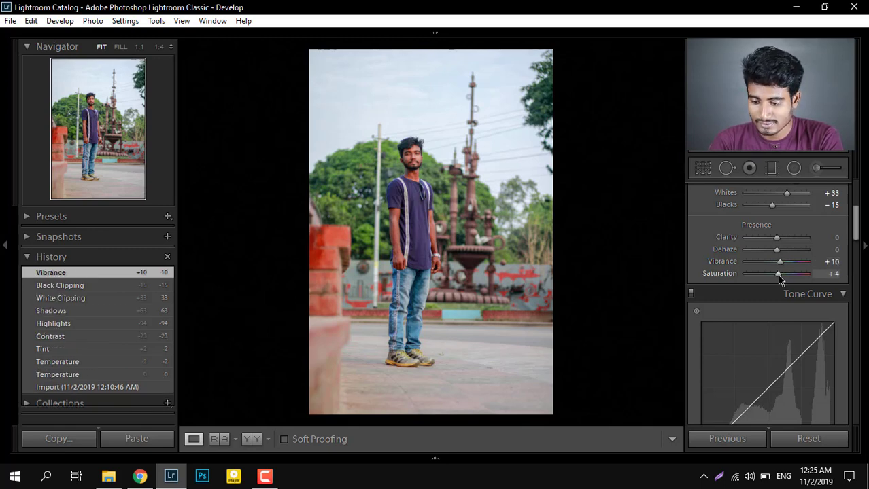
Adjust the tone curve regions to Highlights -10, Lights +3 and Shadows -14.
scroll(773, 288, down, 2)
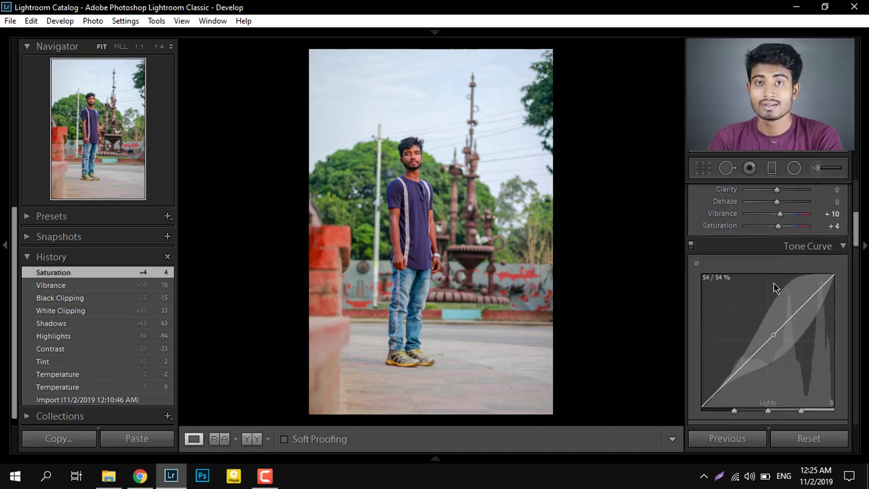
scroll(775, 285, down, 3)
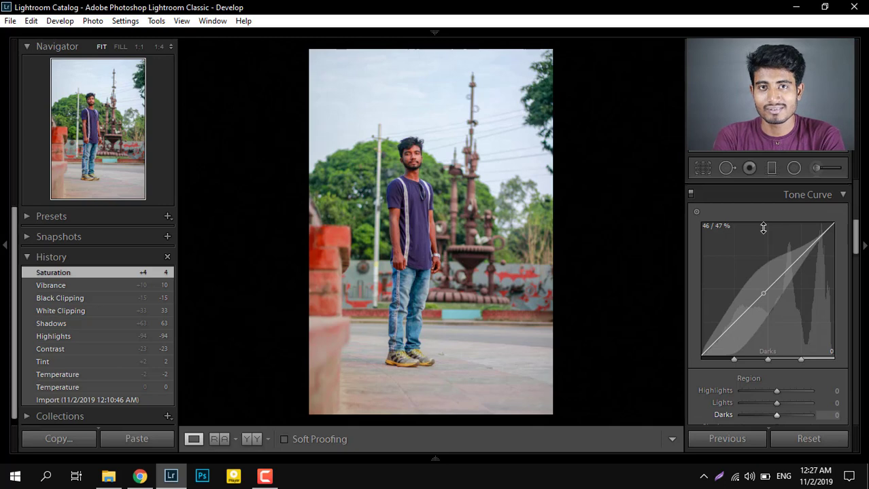
scroll(763, 228, down, 4)
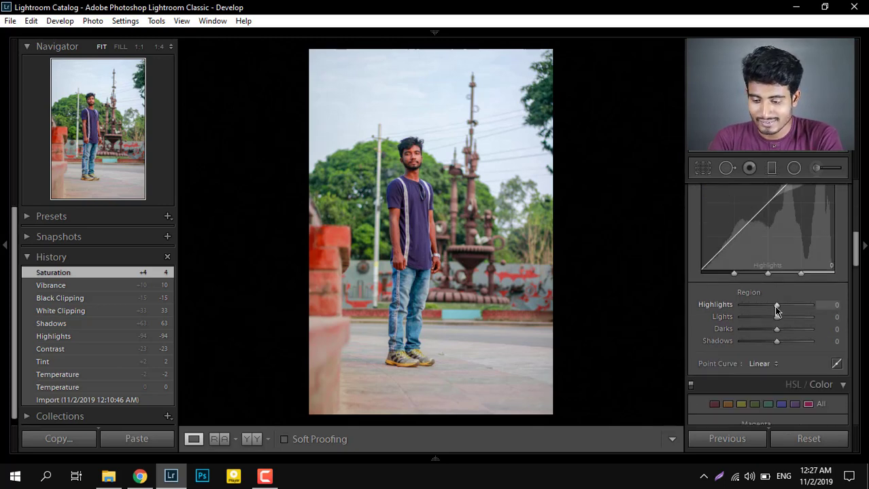
drag(775, 308, 772, 311)
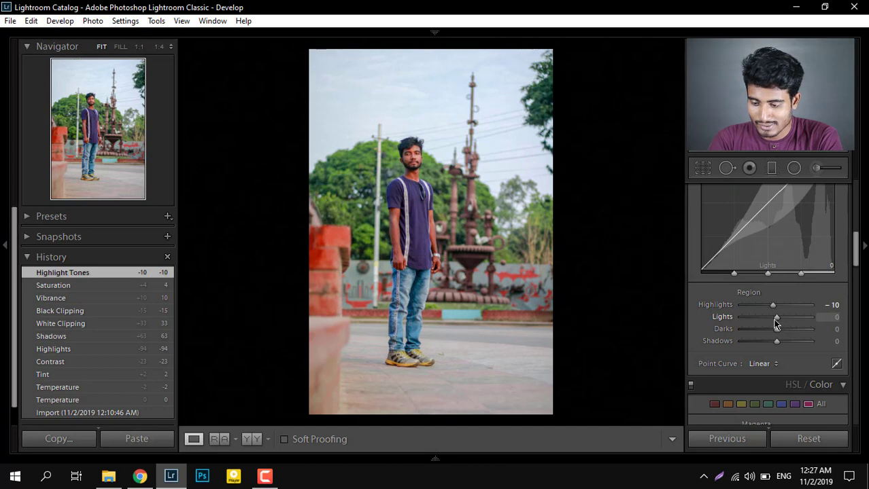
drag(775, 324, 777, 326)
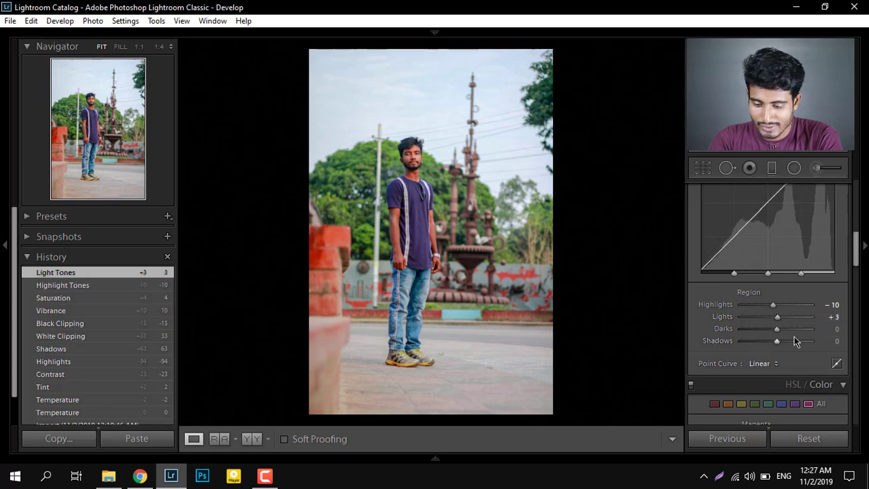
click(770, 344)
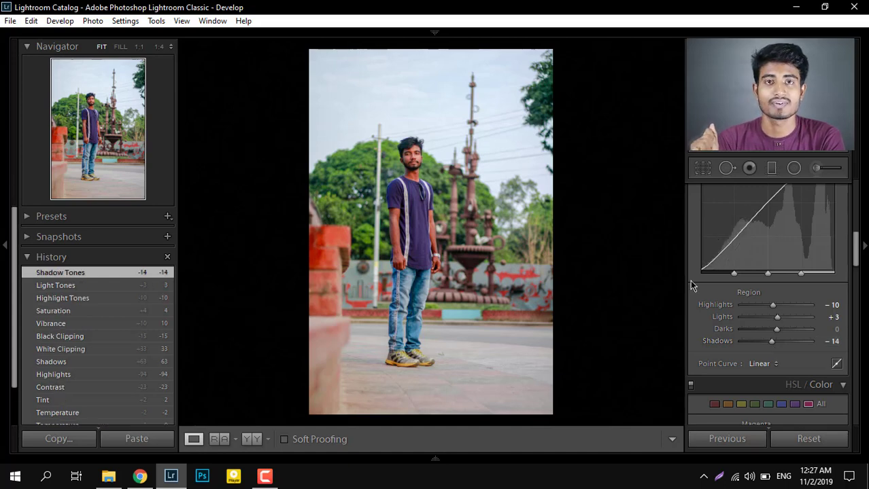
Compare the edited photo with its original version, ending on the edited version.
key(backslash)
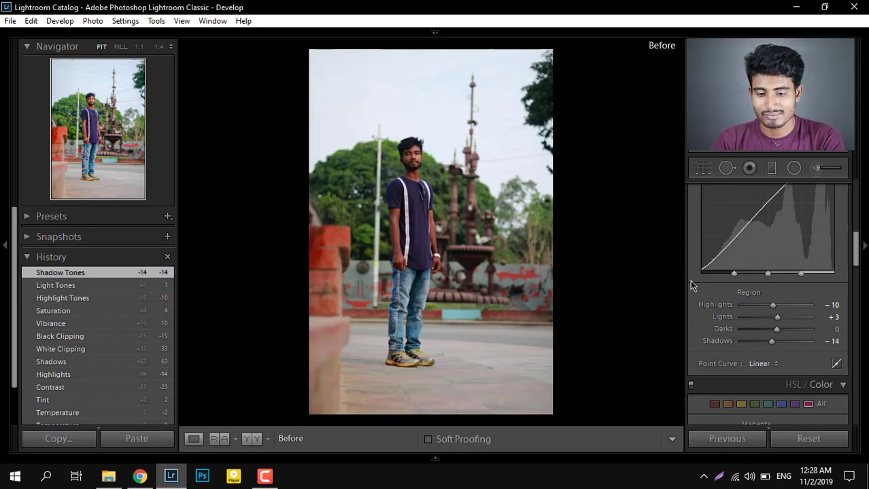
key(backslash)
key(backslash)
key(backslash)
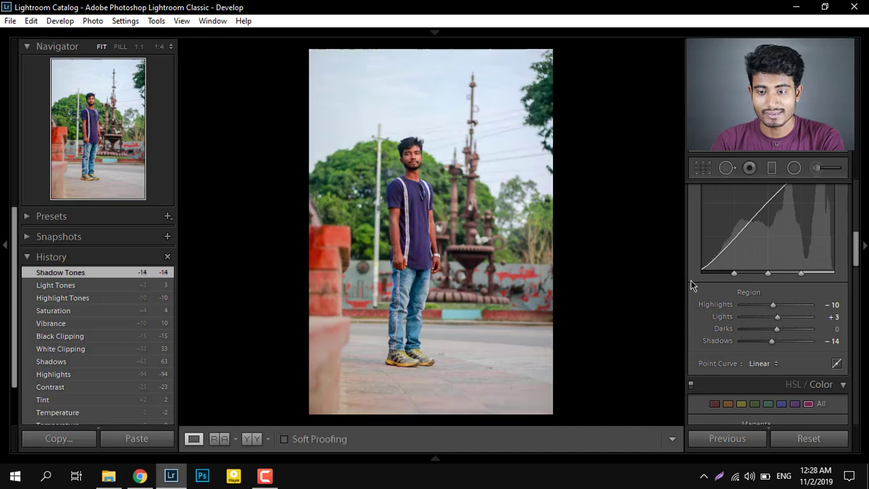
Show all HSL adjustments and set the hues to Yellow +14, Green +14, Aqua +18 and Blue +8.
scroll(707, 292, down, 4)
scroll(710, 298, up, 3)
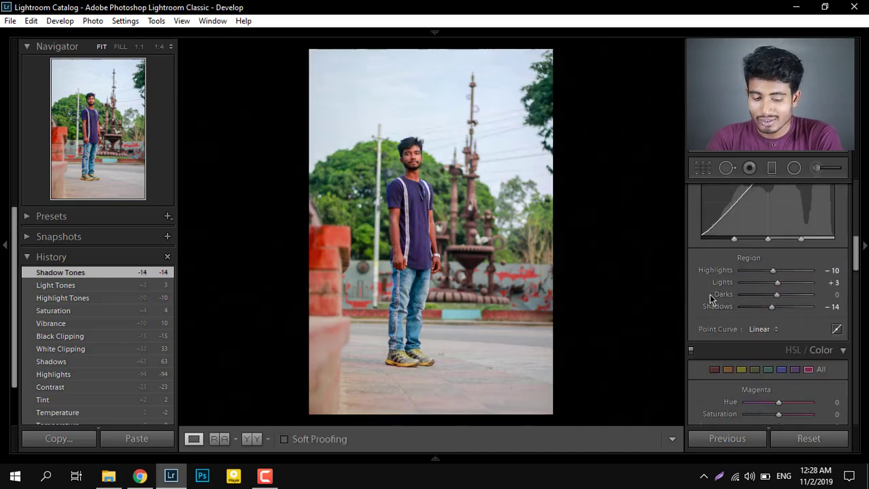
scroll(748, 312, down, 1)
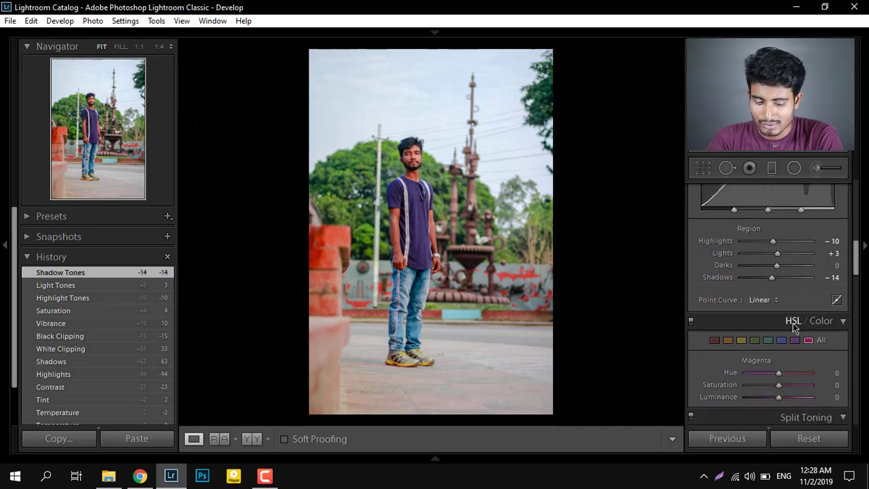
click(791, 323)
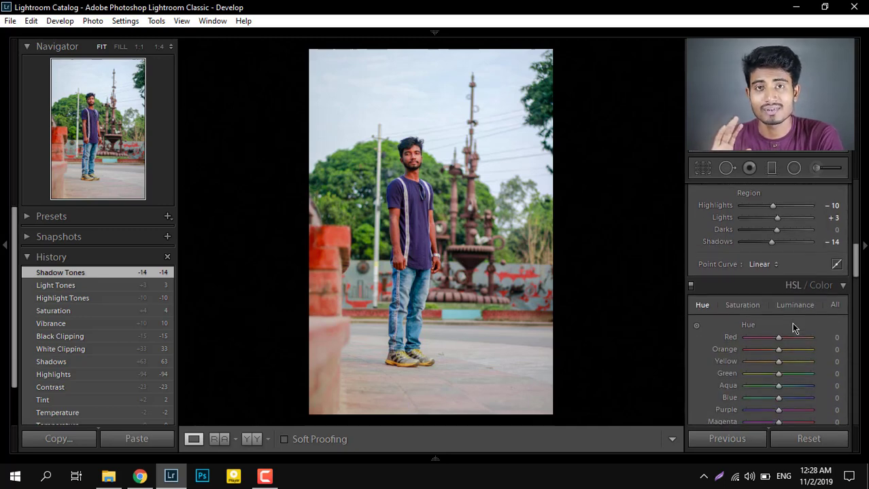
click(836, 305)
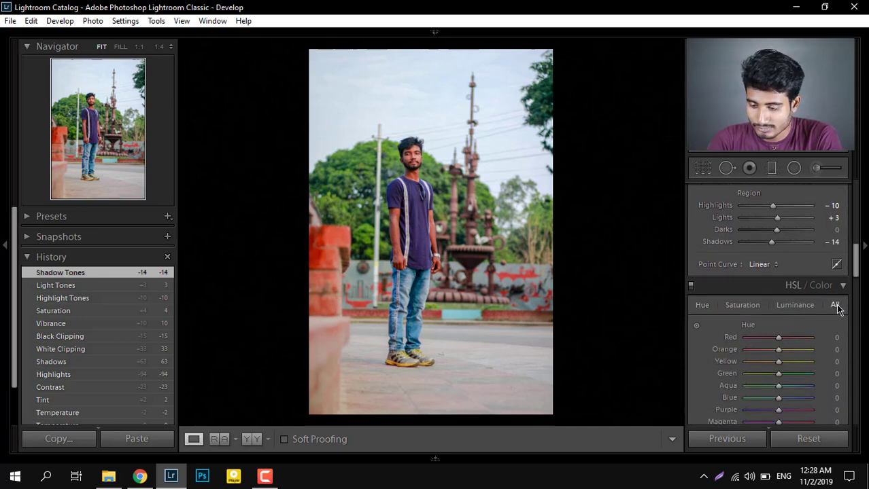
drag(857, 262, 856, 270)
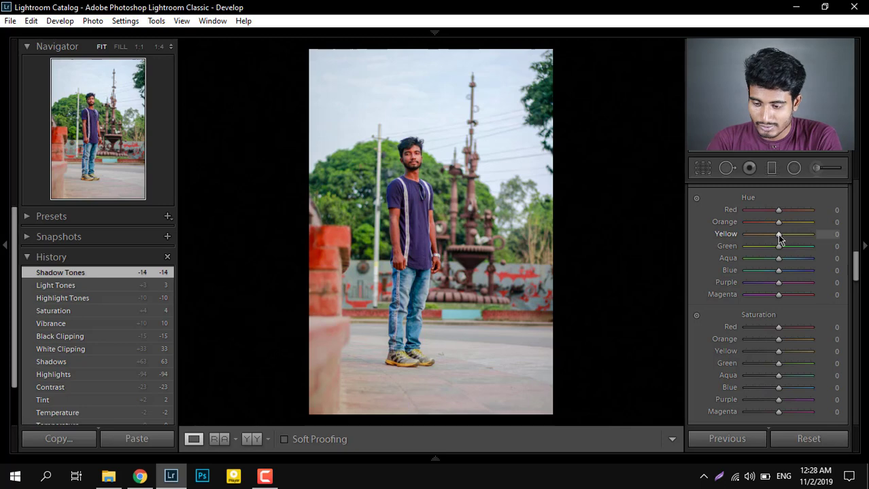
drag(778, 235, 784, 277)
Set the HSL saturation values to Orange -76, Yellow +12, Green +51, Aqua +14, Blue +35 and Purple +22.
scroll(744, 297, down, 3)
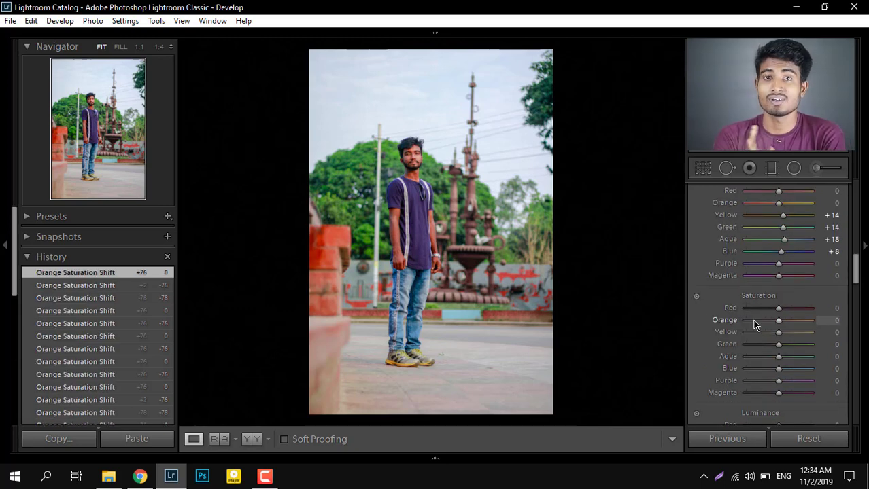
click(754, 321)
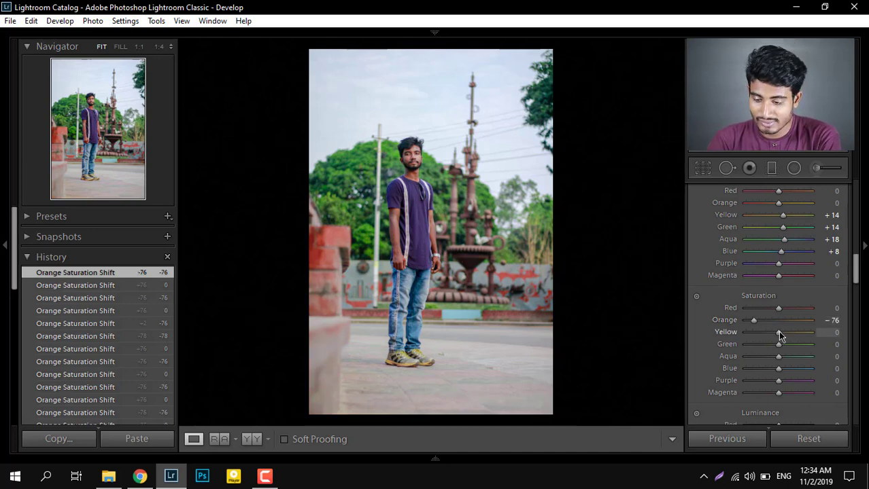
drag(778, 331, 782, 332)
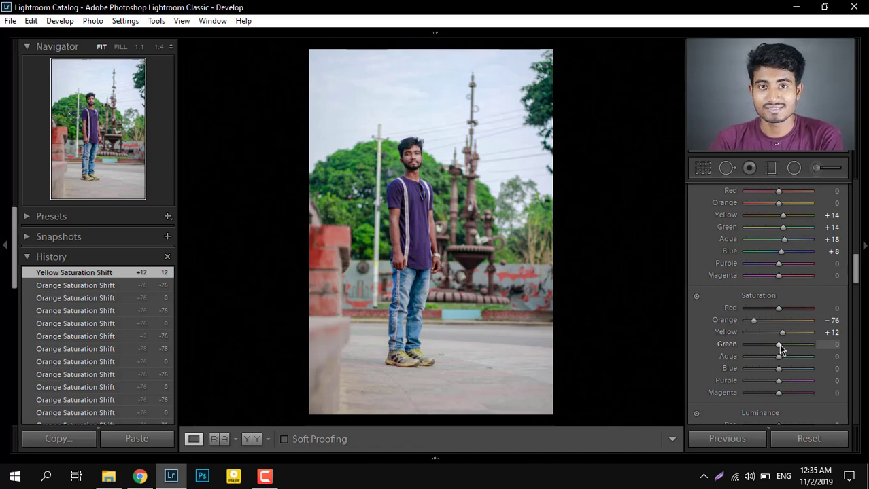
mouse_move(778, 344)
mouse_down()
mouse_move(795, 343)
mouse_move(783, 357)
mouse_up()
drag(779, 368, 792, 372)
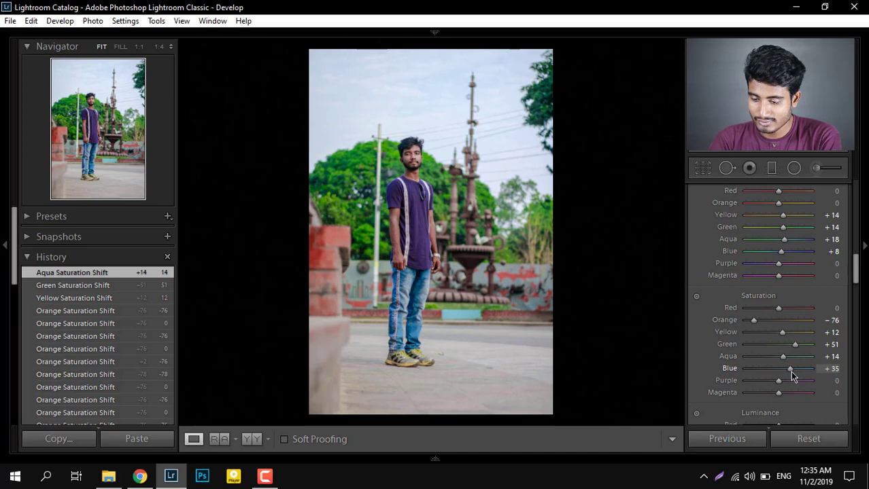
drag(790, 371, 790, 371)
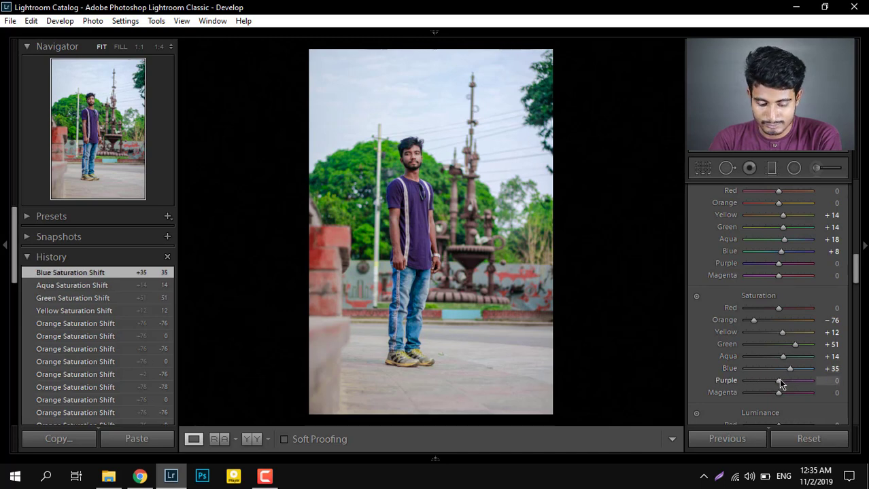
drag(780, 382, 787, 386)
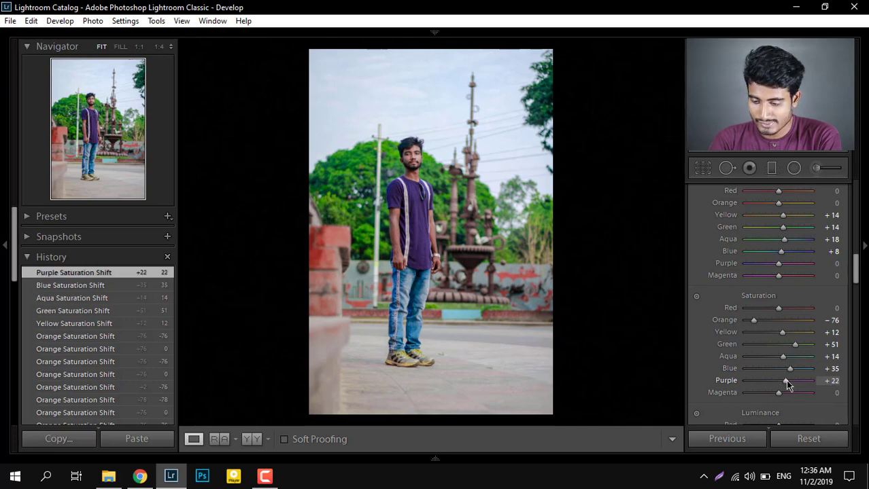
Set the HSL luminance values to Orange +14, Yellow -8, Green -8, Aqua -22, Blue -16 and Purple -8.
scroll(734, 359, down, 7)
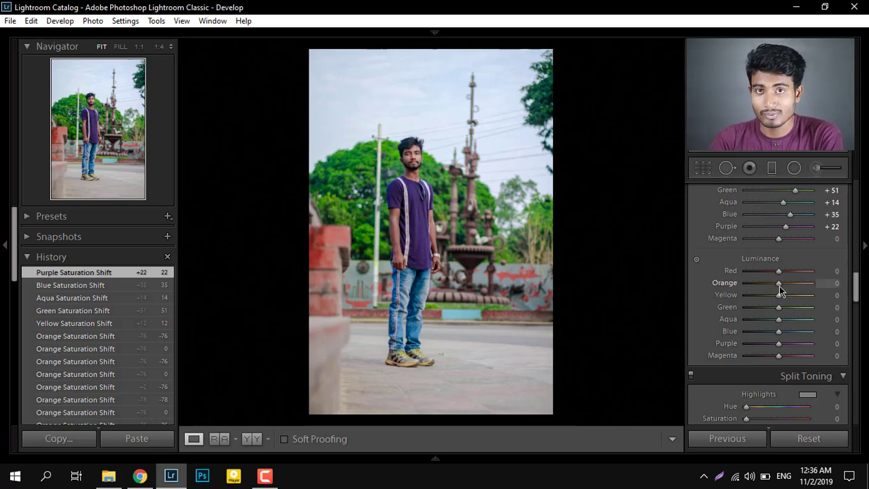
drag(779, 286, 784, 287)
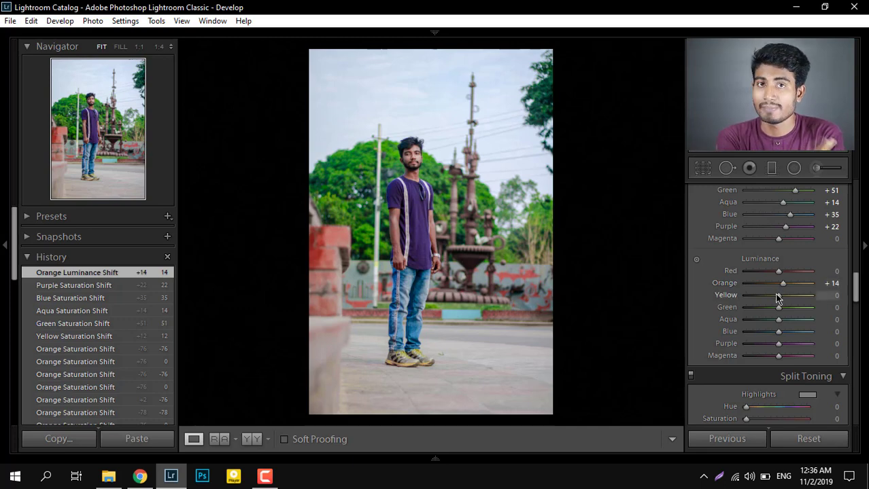
drag(777, 296, 771, 324)
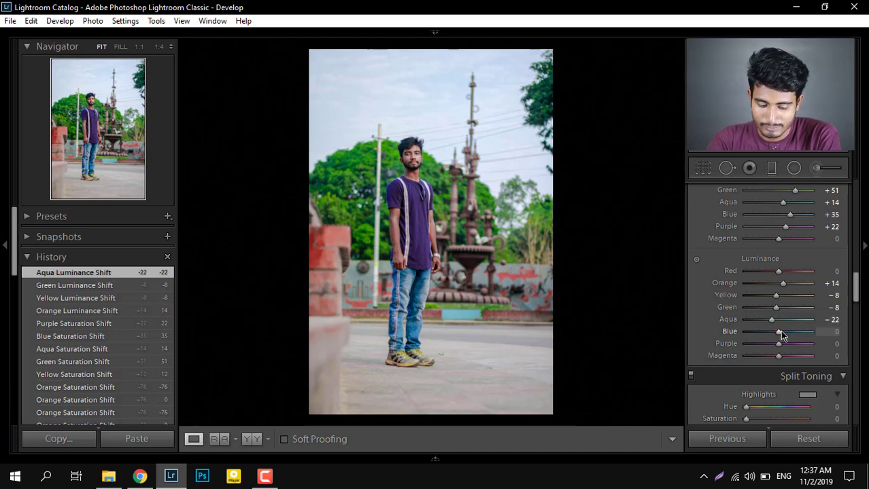
drag(779, 332, 777, 353)
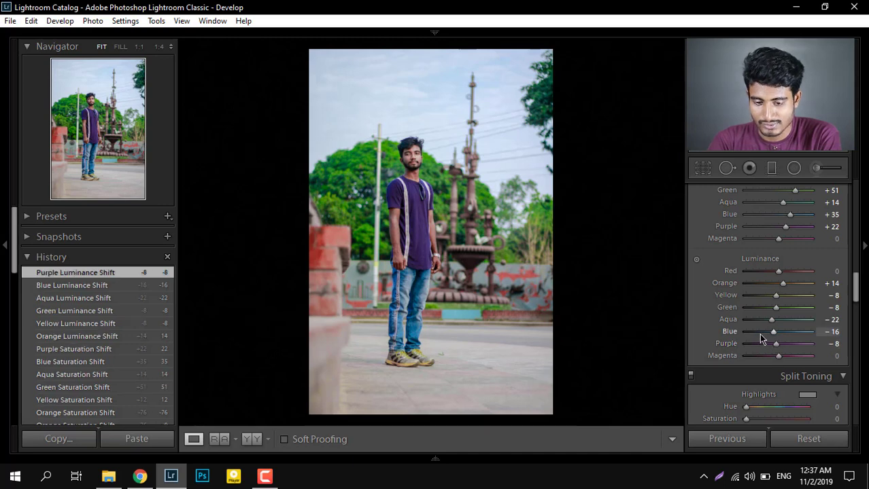
Check the edit against the original, and set split toning to hue 225, saturation 7 for highlights and hue 116, saturation 7 for shadows.
key(backslash)
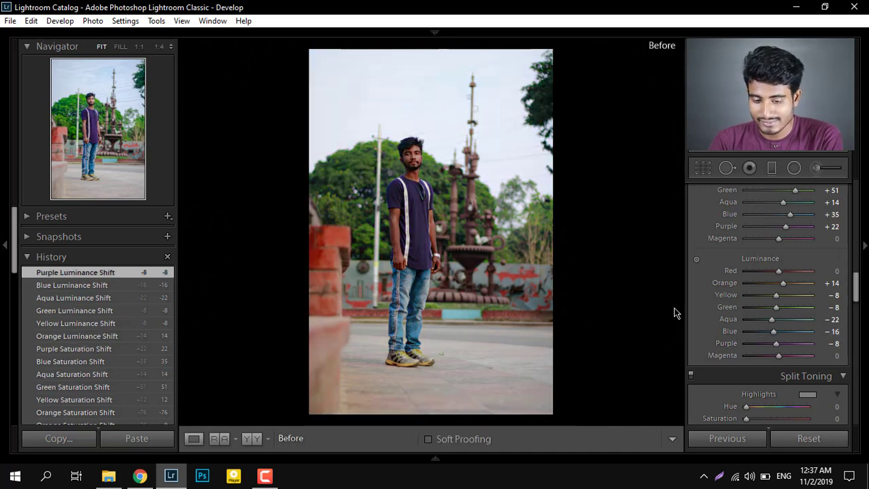
key(backslash)
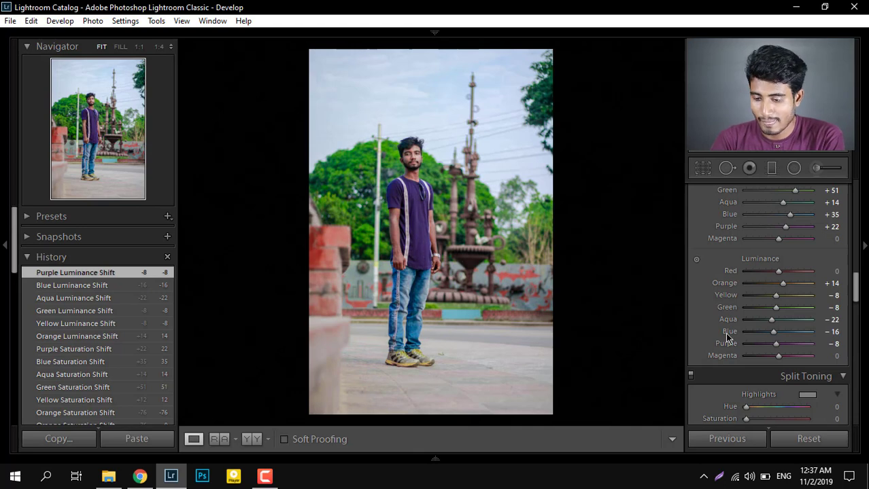
scroll(726, 337, down, 3)
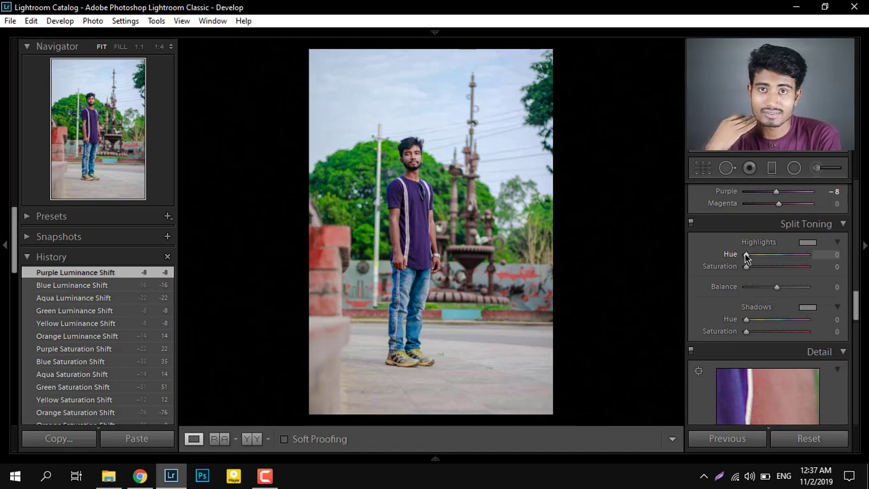
mouse_move(746, 257)
mouse_down()
mouse_move(783, 254)
mouse_move(750, 267)
mouse_up()
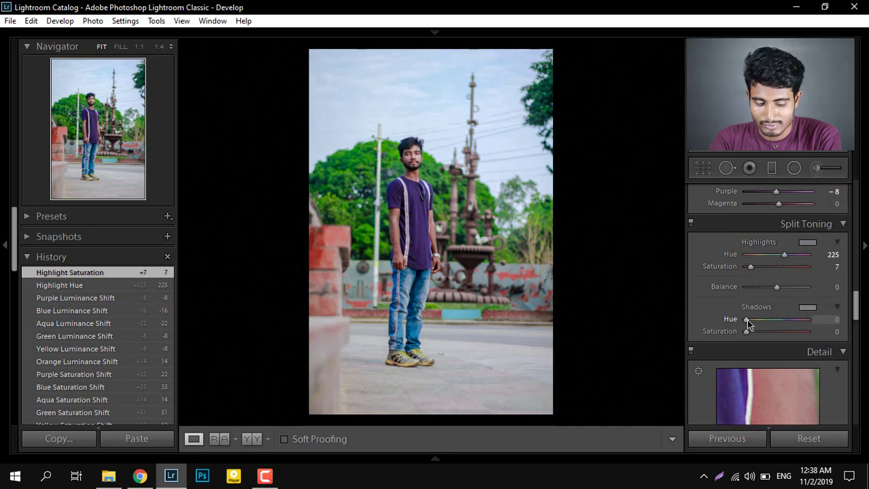
mouse_move(746, 319)
mouse_down()
mouse_move(768, 324)
mouse_move(750, 332)
mouse_up()
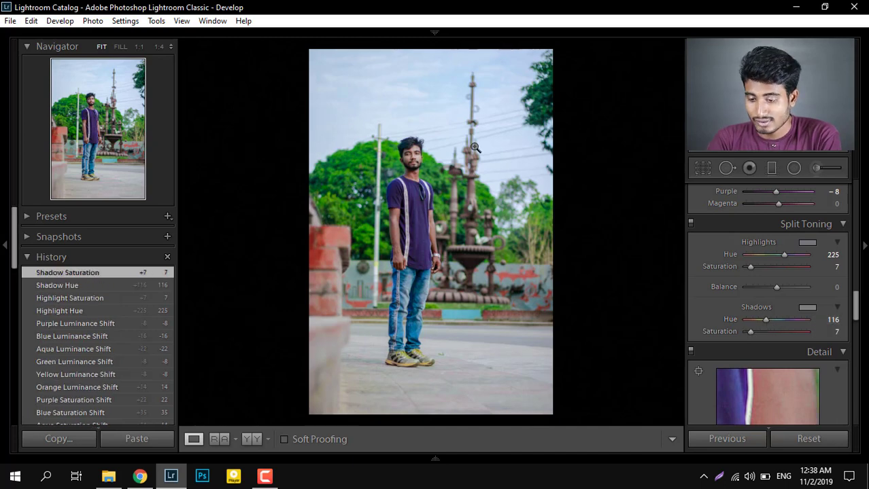
Inspect the subject's face up close, return to the full photo and turn on chromatic aberration removal in the lens corrections.
scroll(726, 334, down, 5)
click(412, 164)
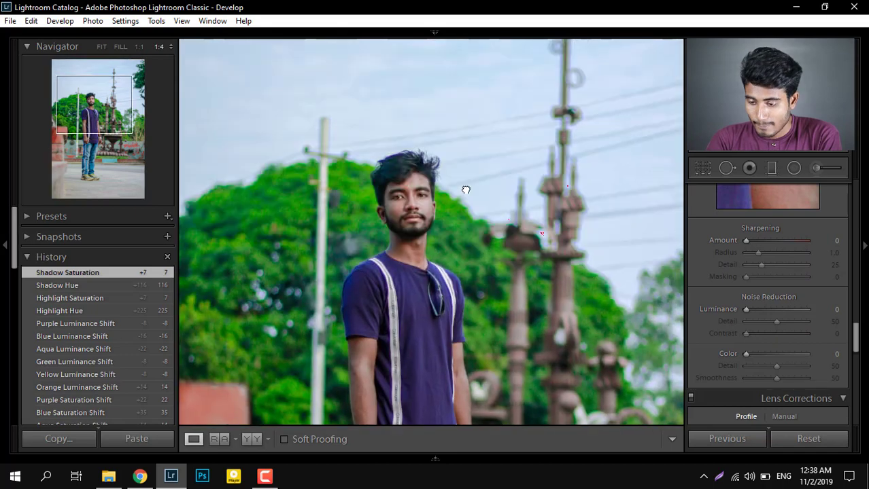
click(465, 188)
scroll(707, 231, down, 3)
click(698, 229)
Darken the photo's edges with a post-crop vignette amount of -10.
scroll(707, 265, down, 6)
scroll(707, 260, up, 2)
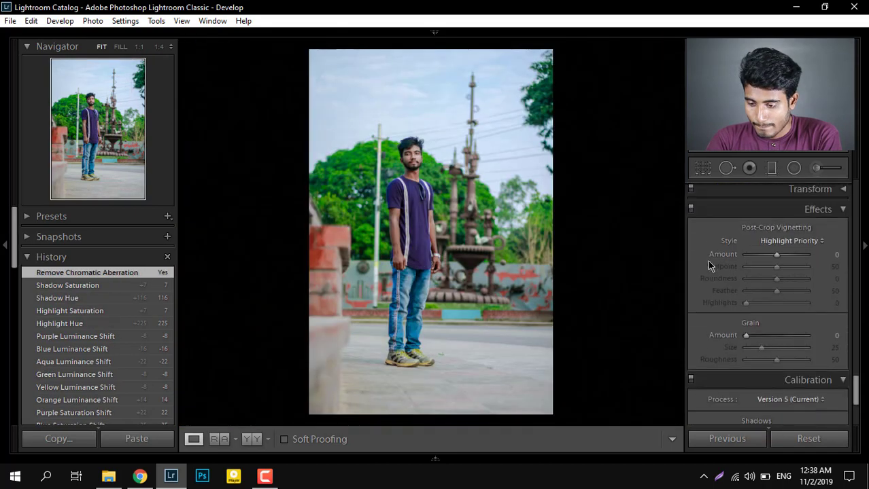
drag(776, 254, 772, 257)
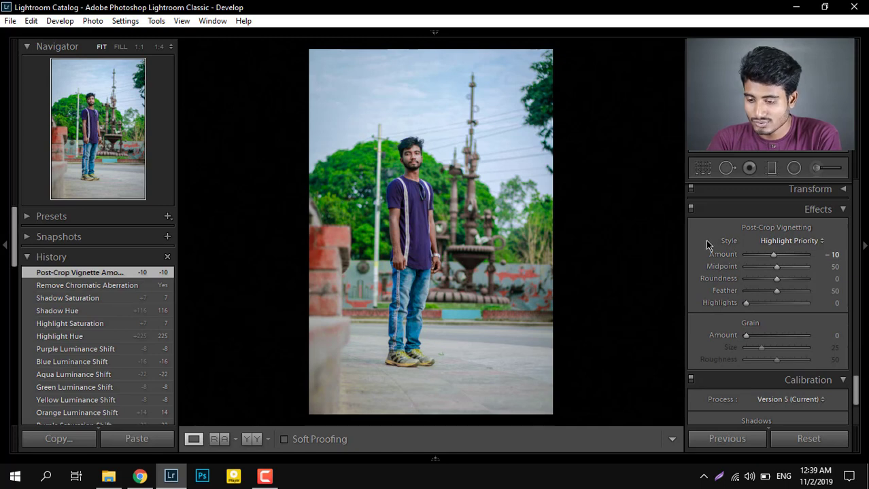
Calibrate the primaries with Red saturation -10, Green saturation +71, Blue hue -8 and Blue saturation +54.
scroll(707, 245, down, 3)
scroll(707, 245, down, 1)
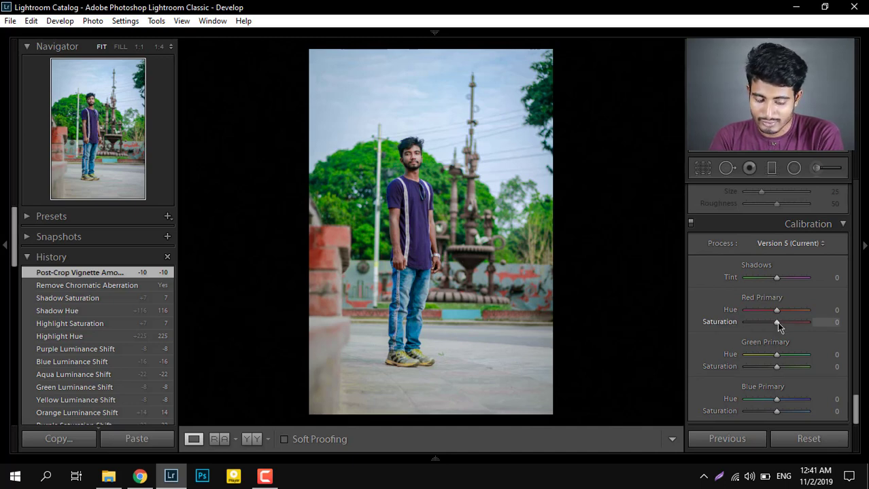
drag(776, 322, 773, 323)
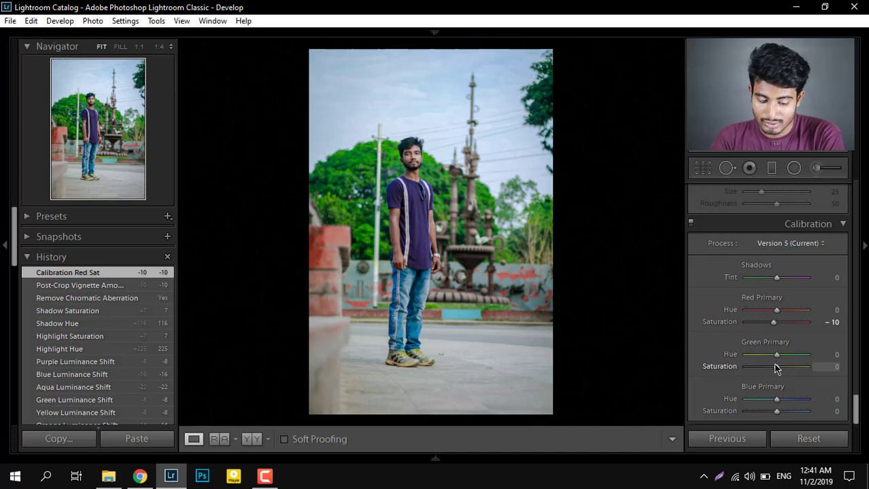
drag(778, 369, 799, 369)
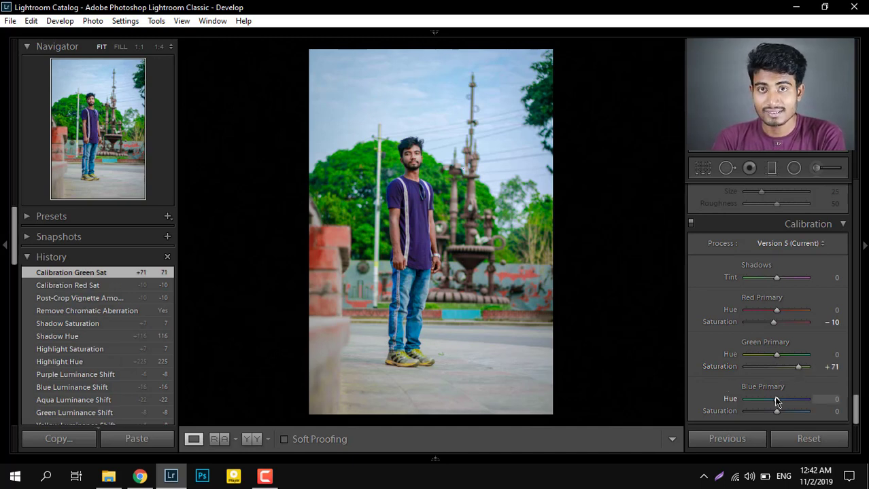
drag(775, 401, 775, 404)
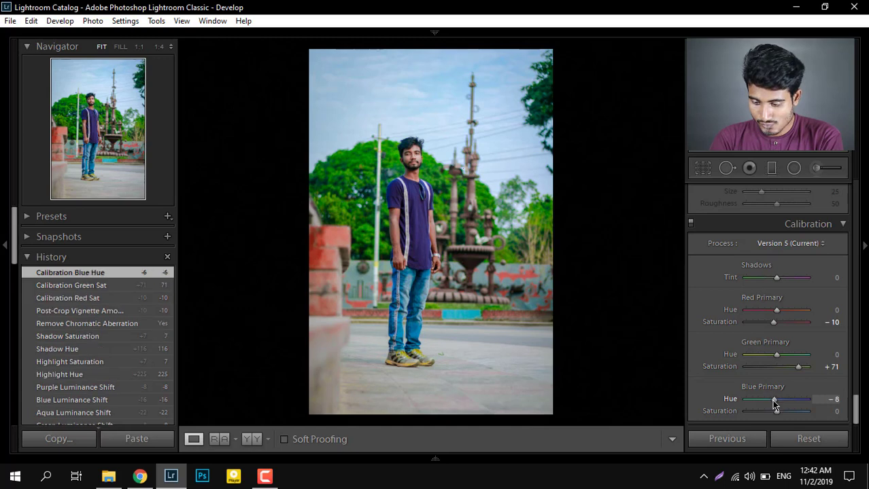
drag(774, 412, 792, 413)
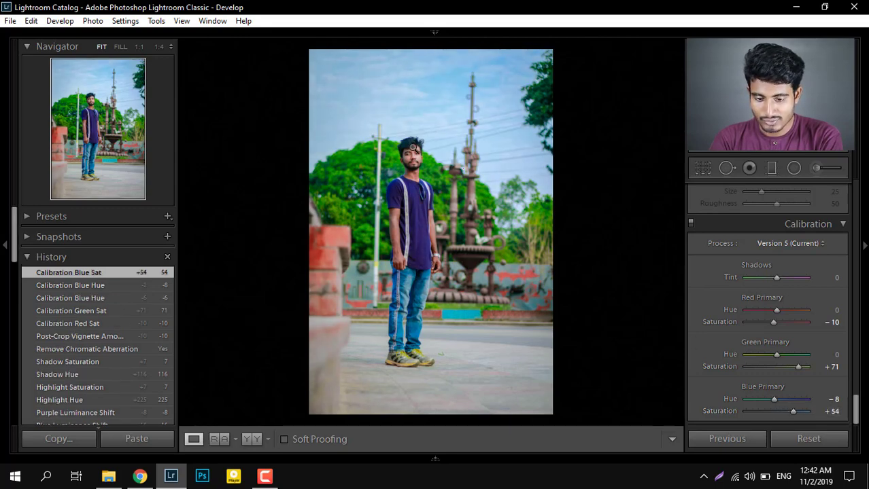
Zoom in on the subject's upper body and compare the calibrated edit with the original photo.
click(412, 149)
drag(411, 149, 444, 180)
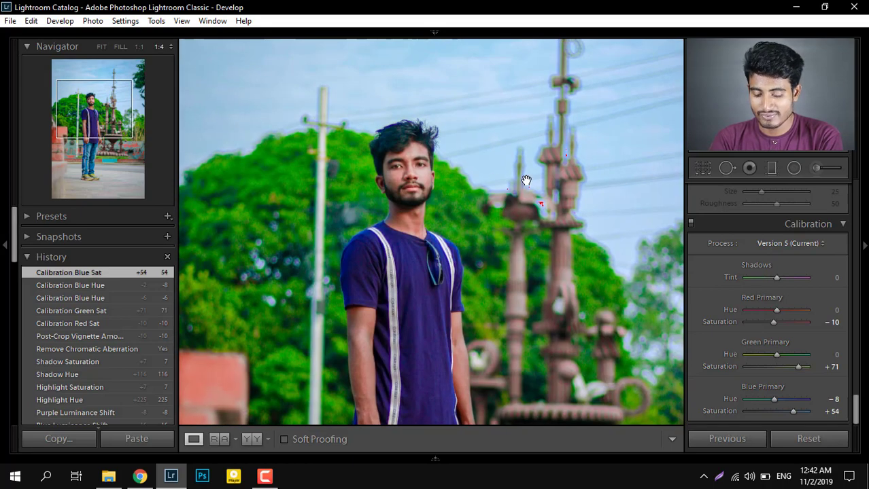
key(backslash)
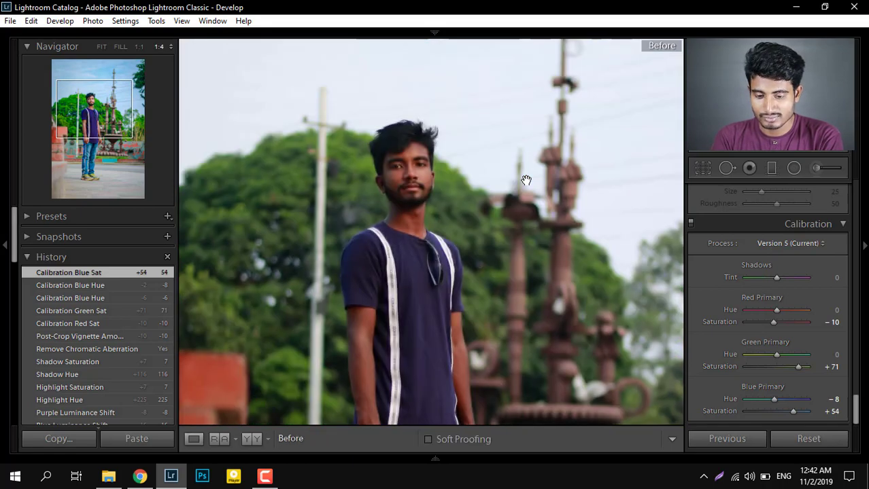
key(backslash)
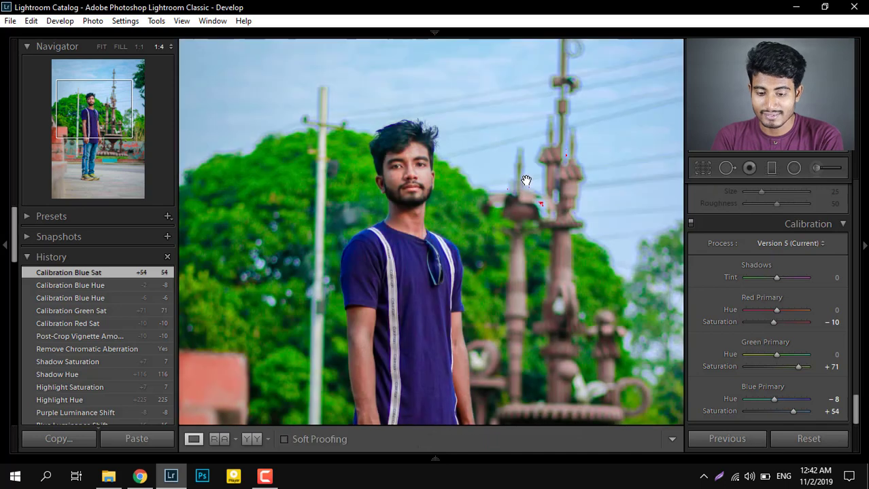
Add a small oval radial filter and center it over the subject's face.
scroll(702, 254, up, 15)
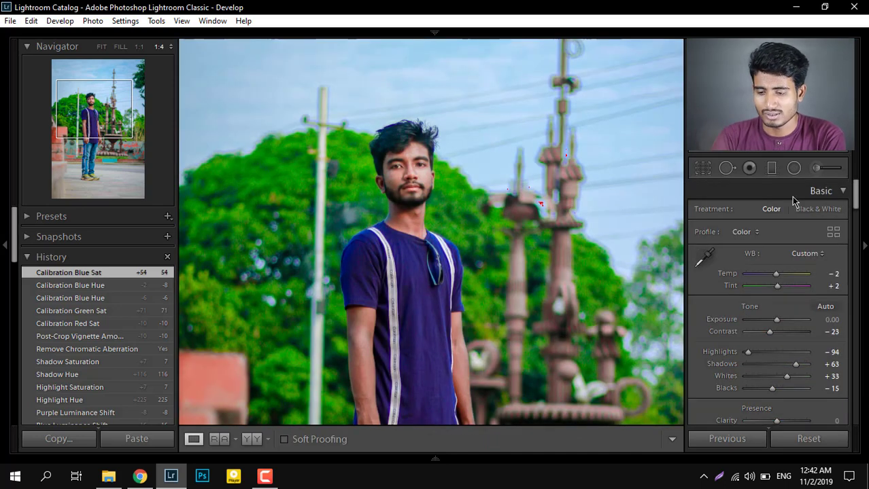
click(794, 168)
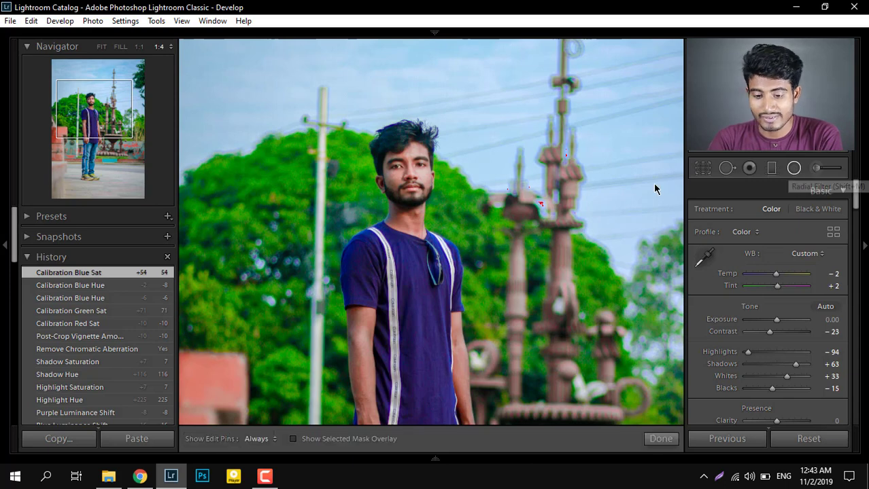
drag(418, 176, 436, 199)
drag(408, 165, 408, 172)
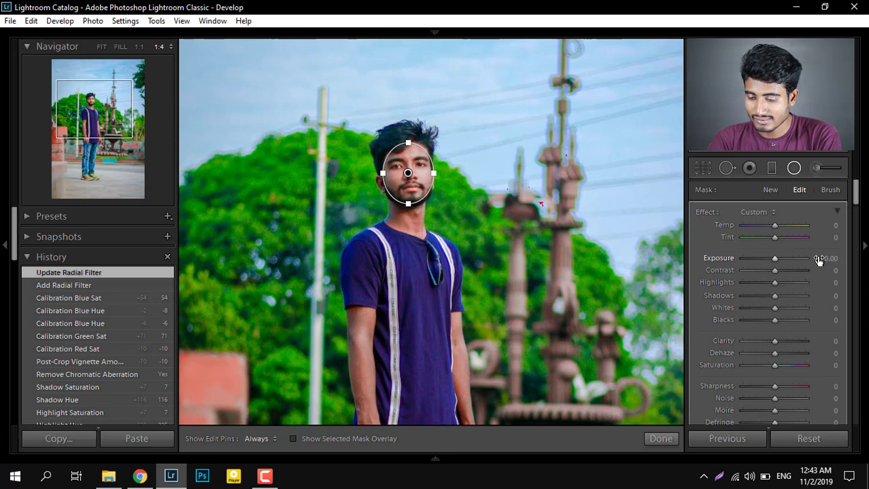
Set the face's radial filter to exposure 0.20 and saturation -15.
drag(820, 261, 826, 260)
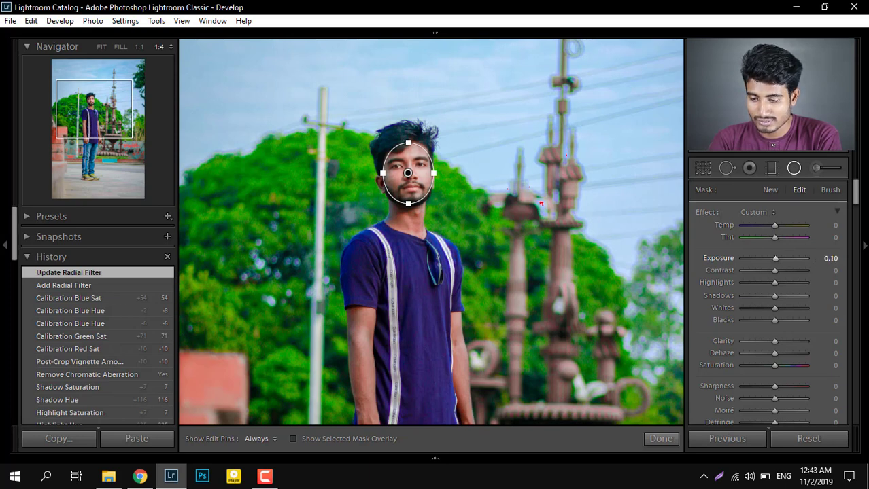
scroll(722, 330, down, 3)
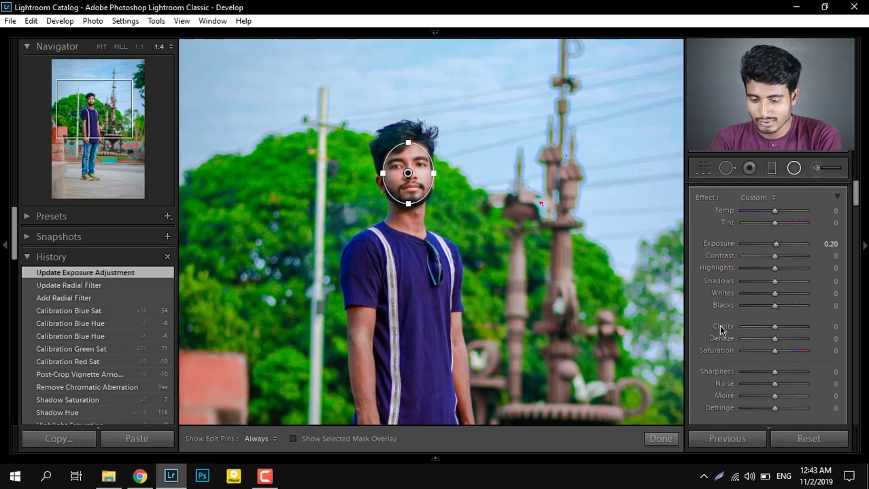
scroll(722, 330, down, 3)
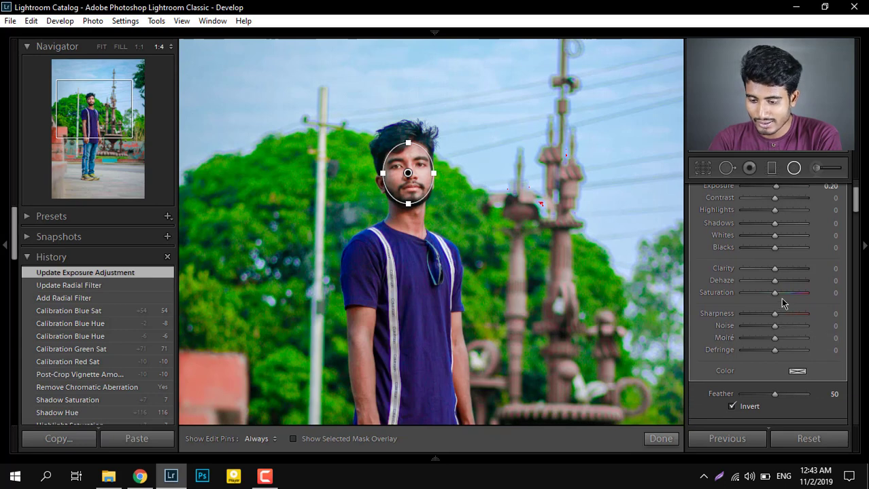
drag(777, 294, 770, 295)
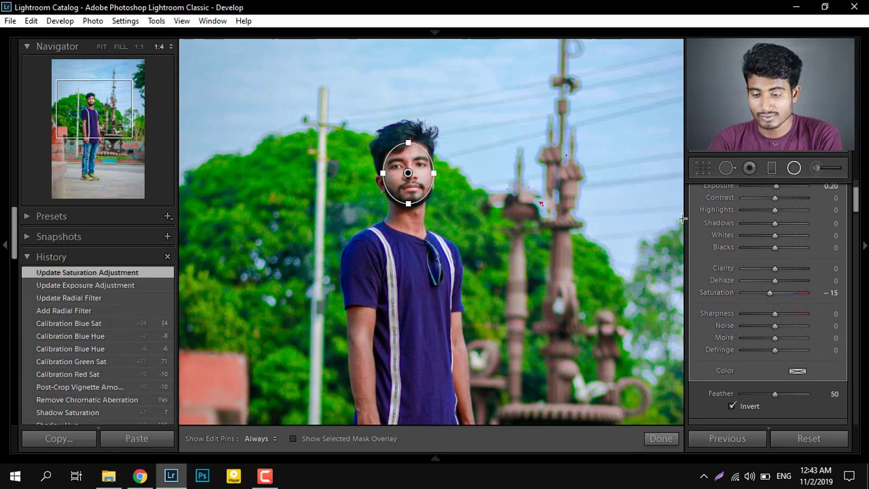
Compare the finished portrait with its original version, both with the radial filter active and after closing it, ending on the edited version.
key(backslash)
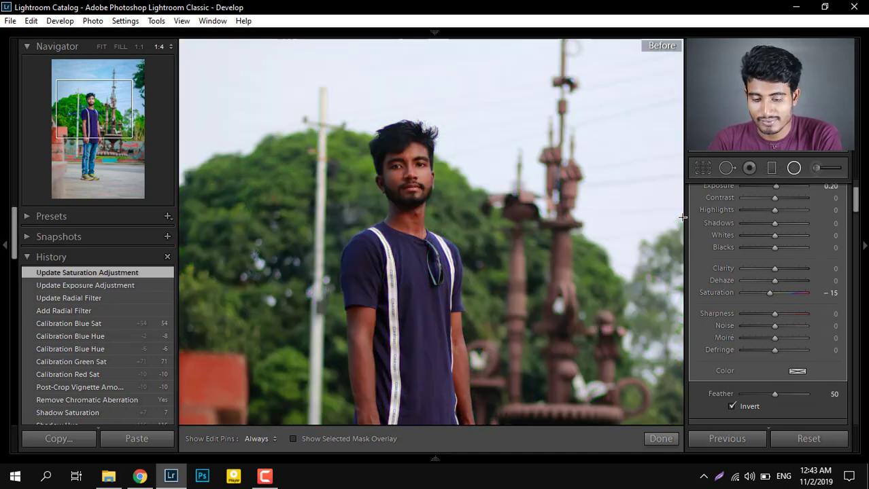
key(backslash)
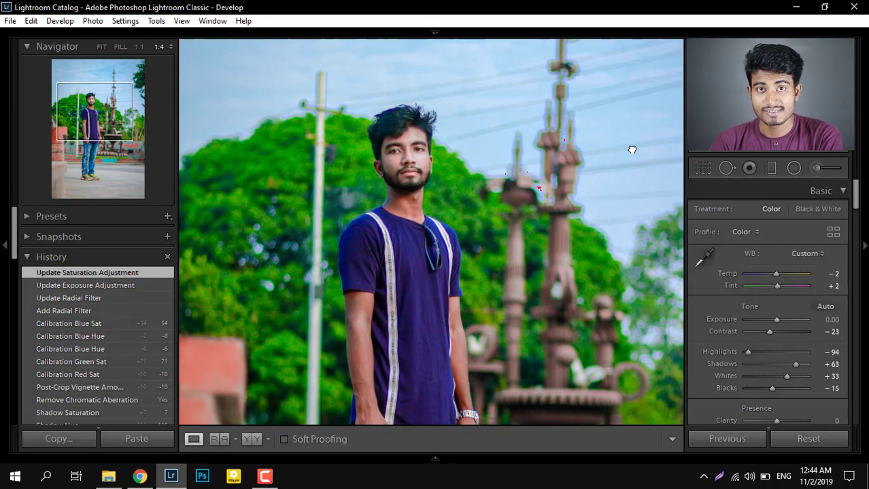
key(backslash)
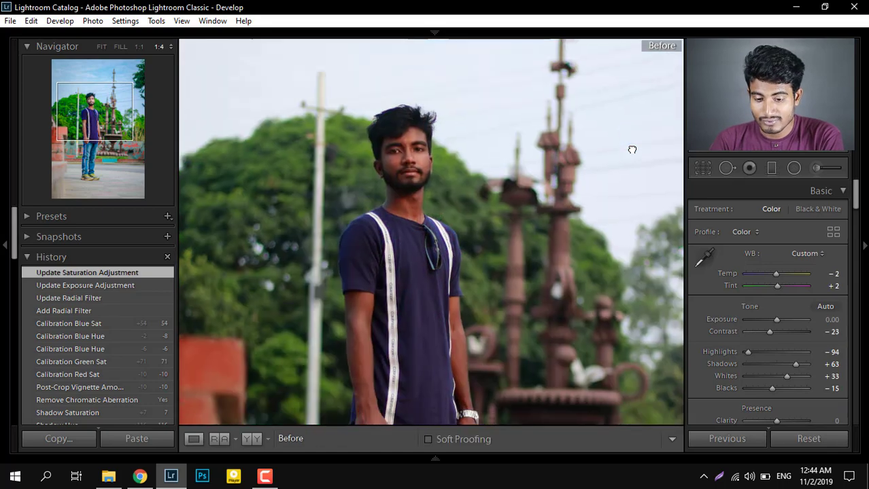
key(backslash)
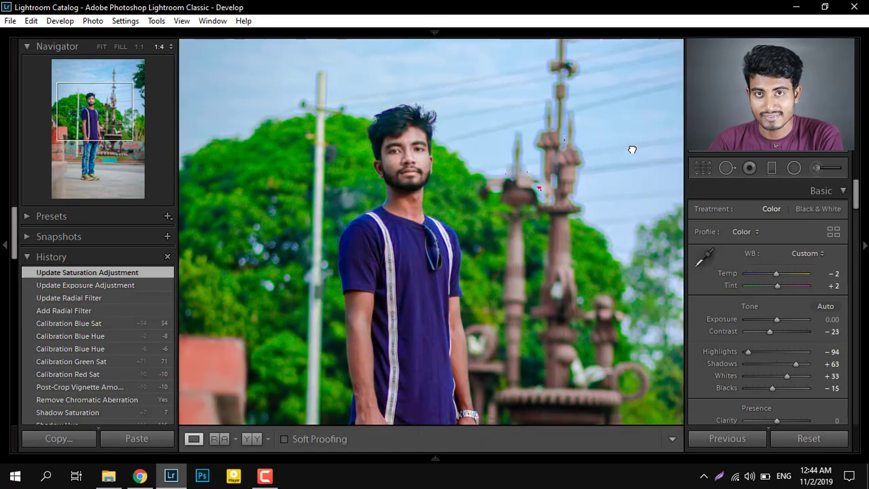